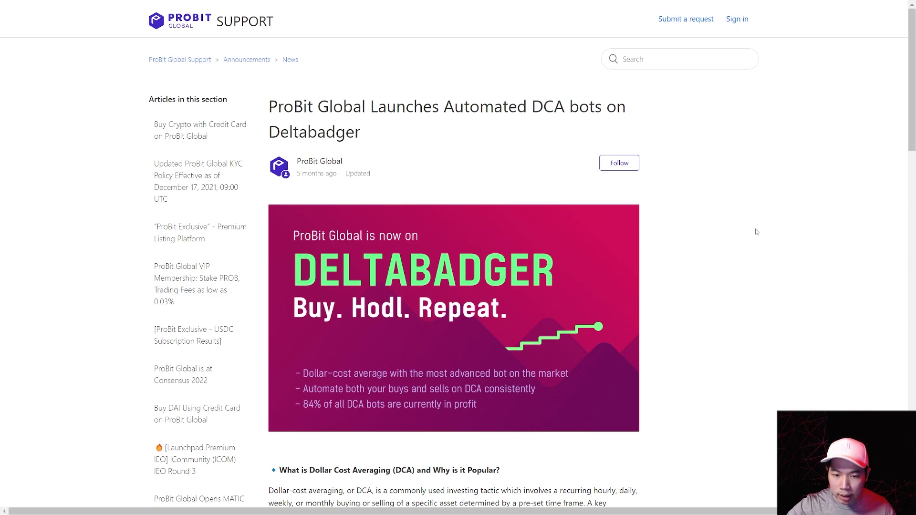
Step: Switch to Deltabadger and start a new Dollar-Cost Averaging bot on the ProBit Global exchange
key("ctrl+Tab")
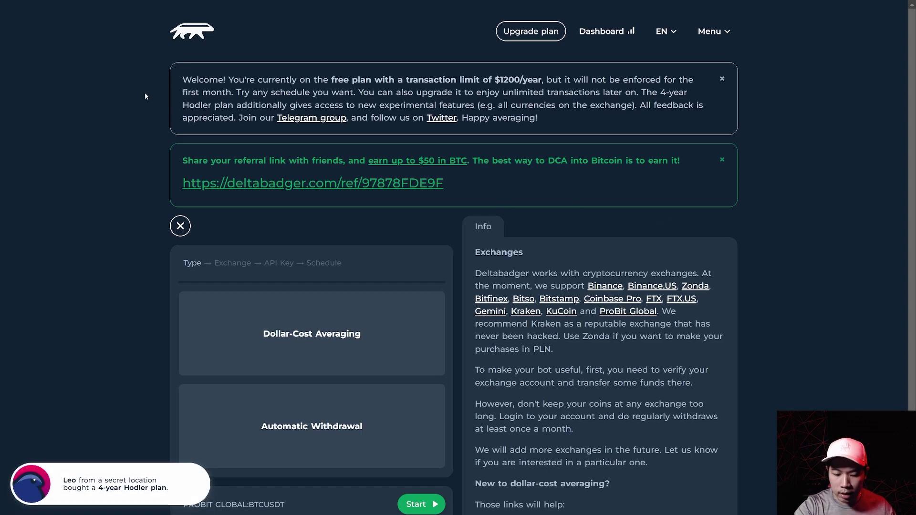
key("F11")
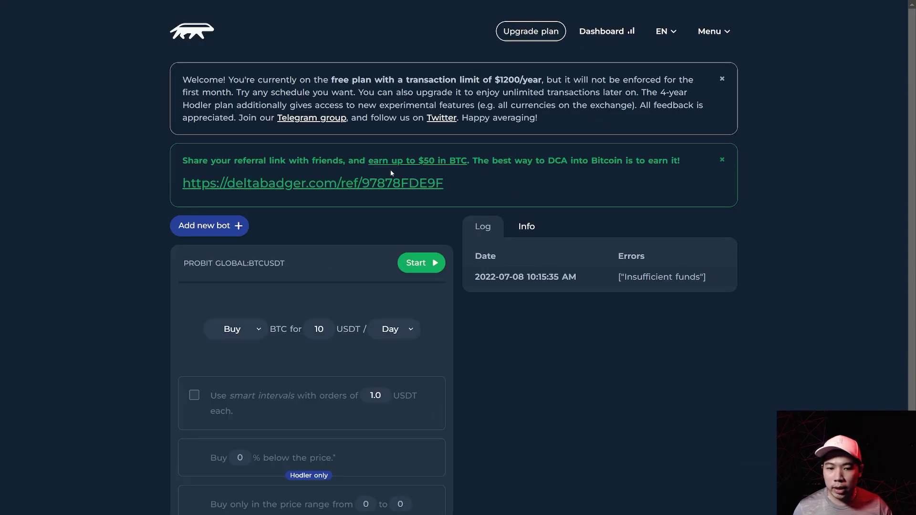
left_click(214, 222)
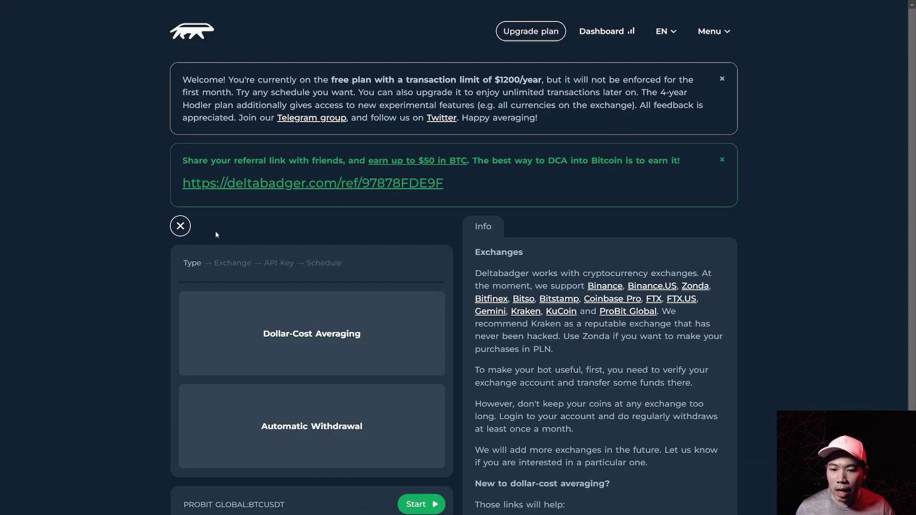
scroll(453, 257, "down", 3)
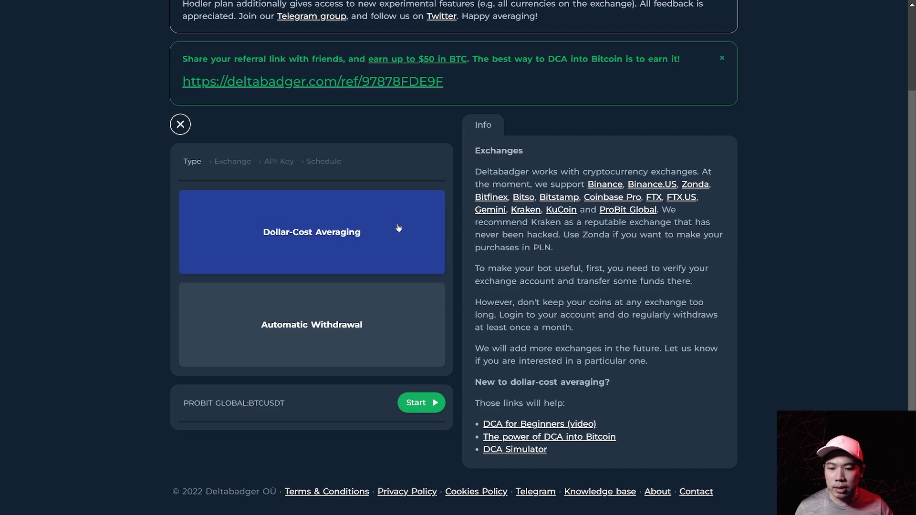
scroll(352, 215, "up", 2)
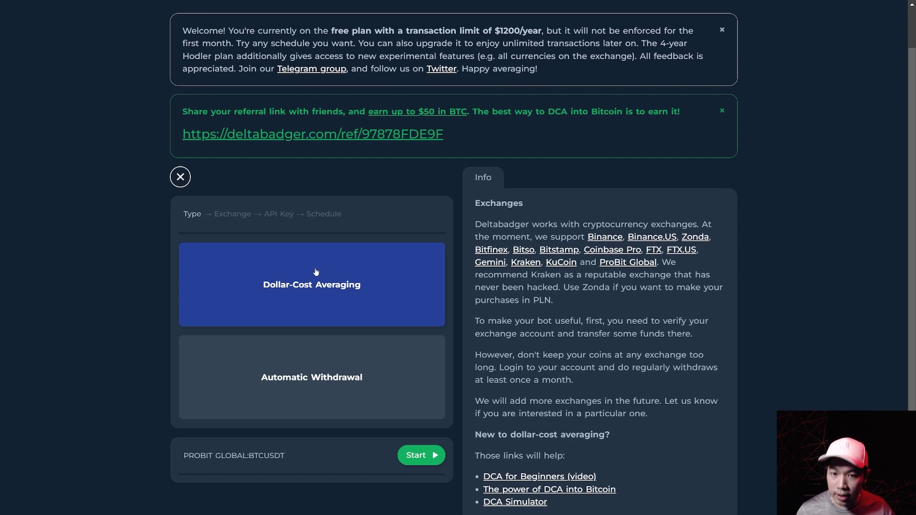
left_click(311, 285)
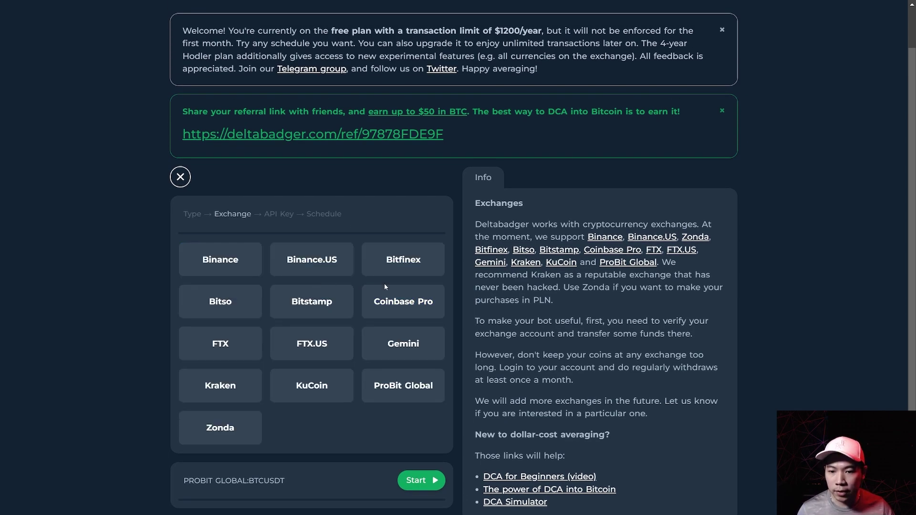
left_click(408, 387)
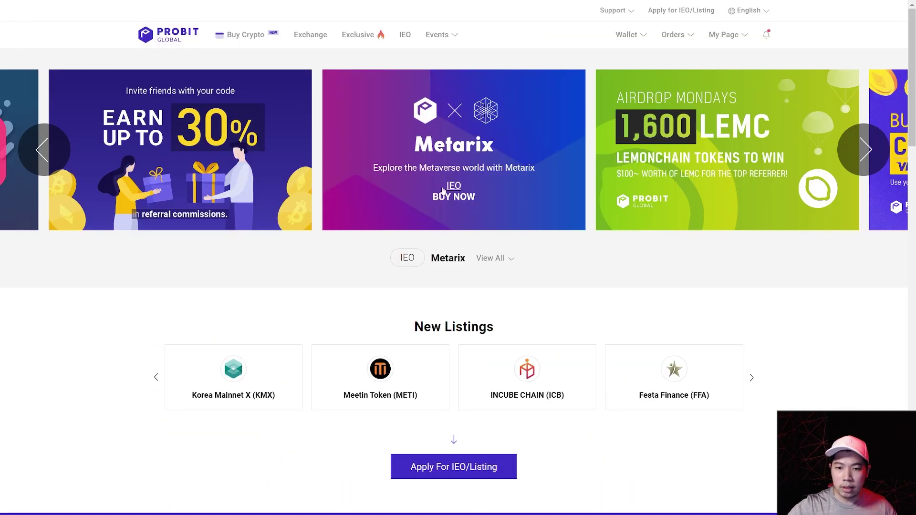
Step: In ProBit Global's API management, create a new API key labelled deltabadger and start its e-mail verification
left_click(729, 35)
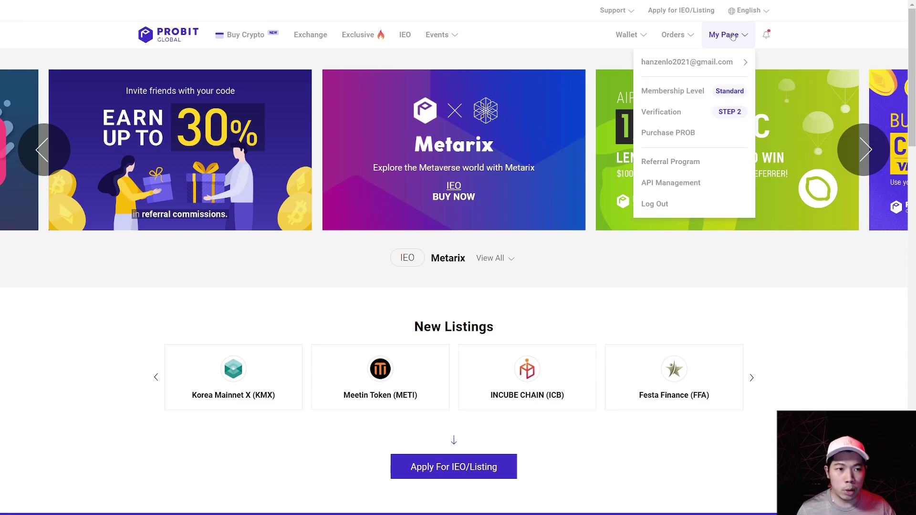
left_click(677, 186)
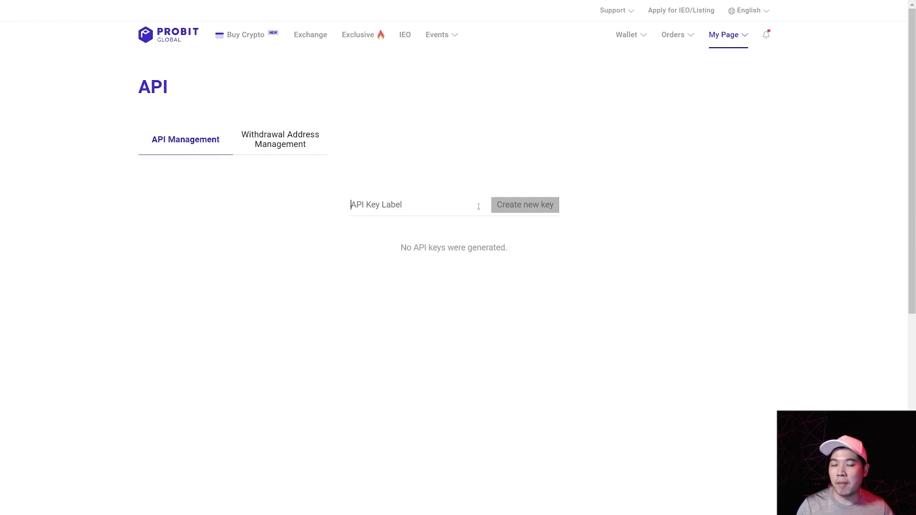
type("del")
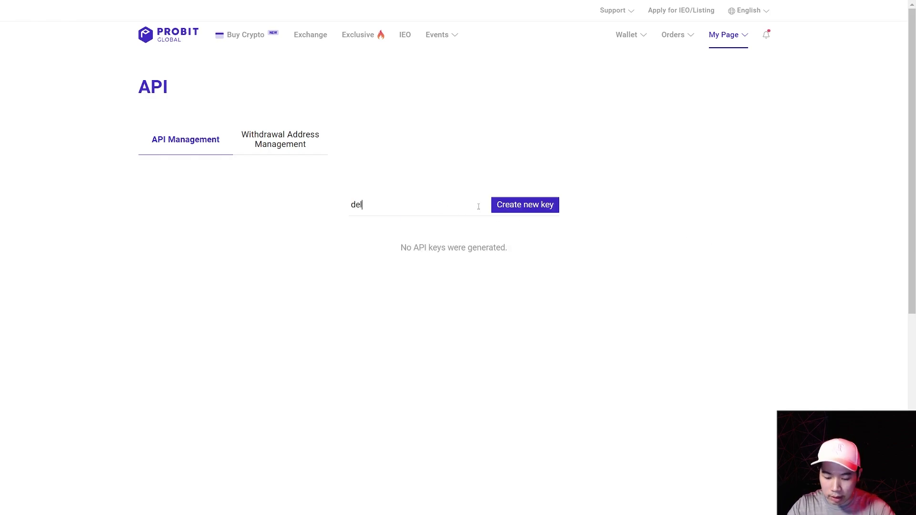
type("tabadger")
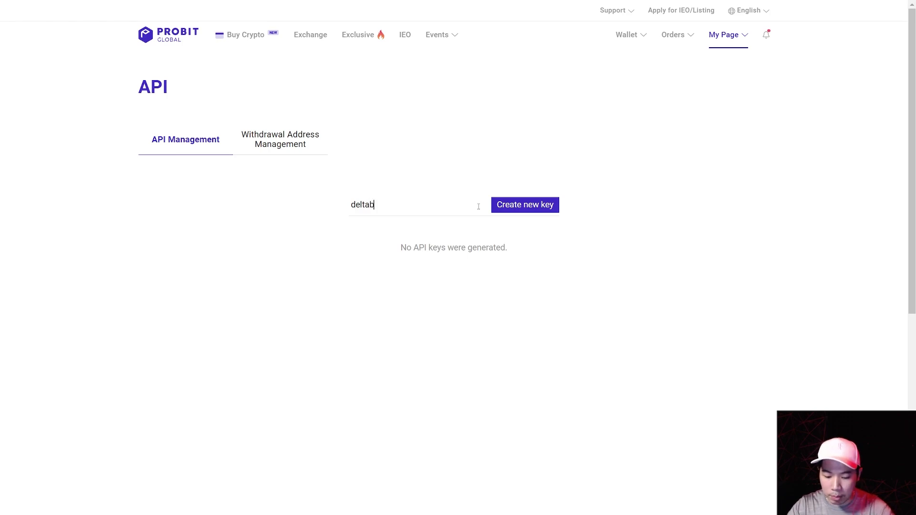
left_click(523, 205)
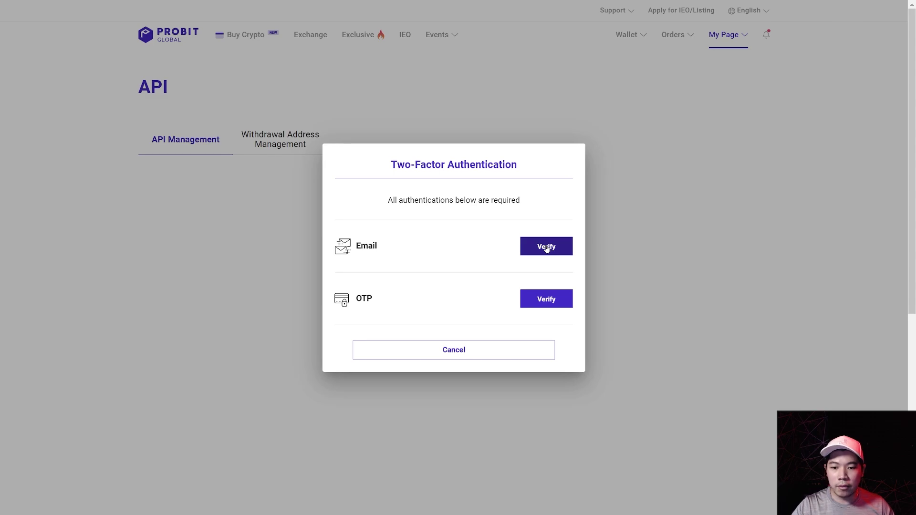
left_click(547, 247)
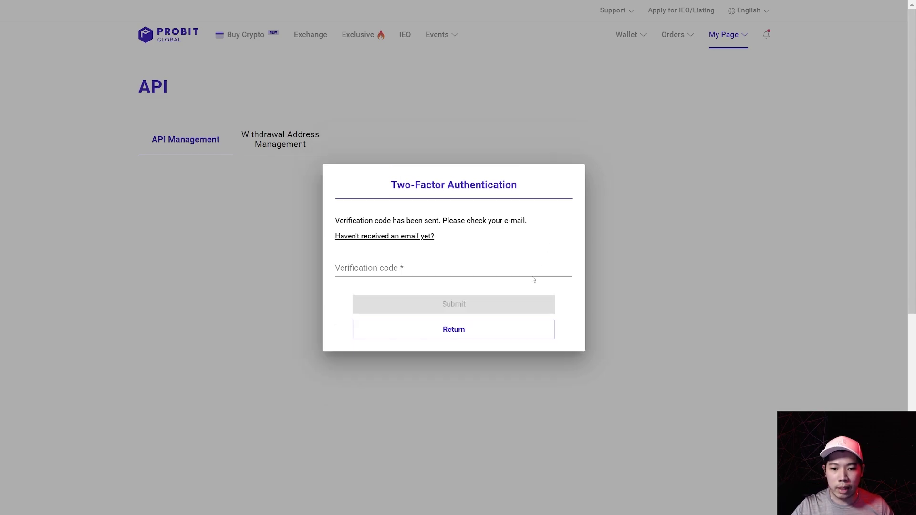
left_click(362, 269)
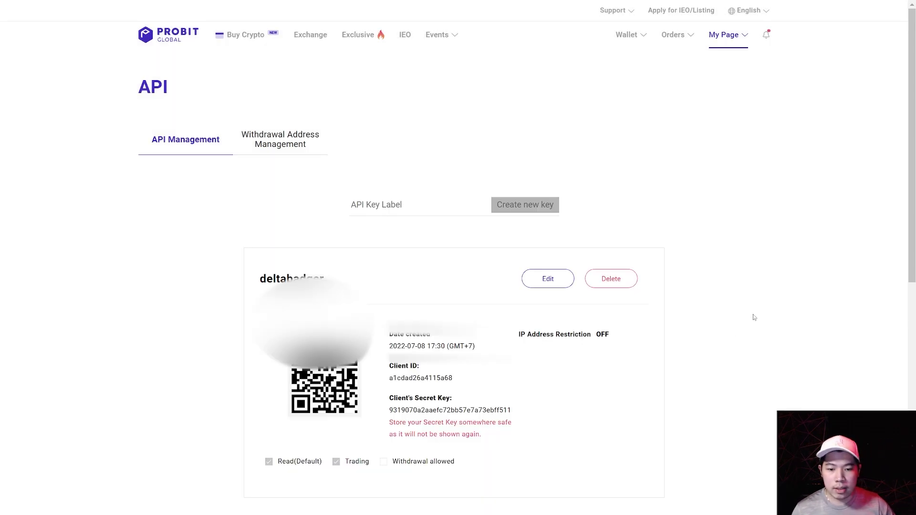
Step: Examine the deltabadger key's credentials, permissions and IP restriction in edit mode, and cancel the edit
scroll(703, 276, "down", 2)
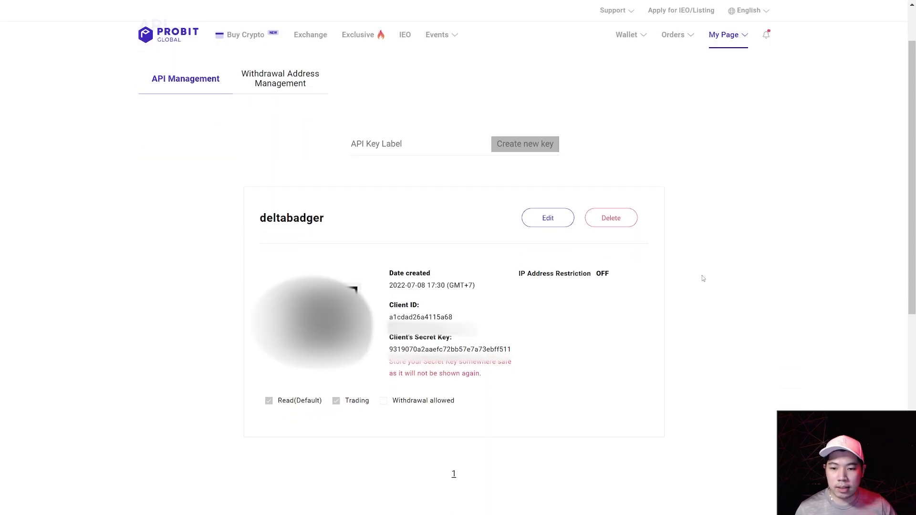
scroll(462, 252, "up", 1)
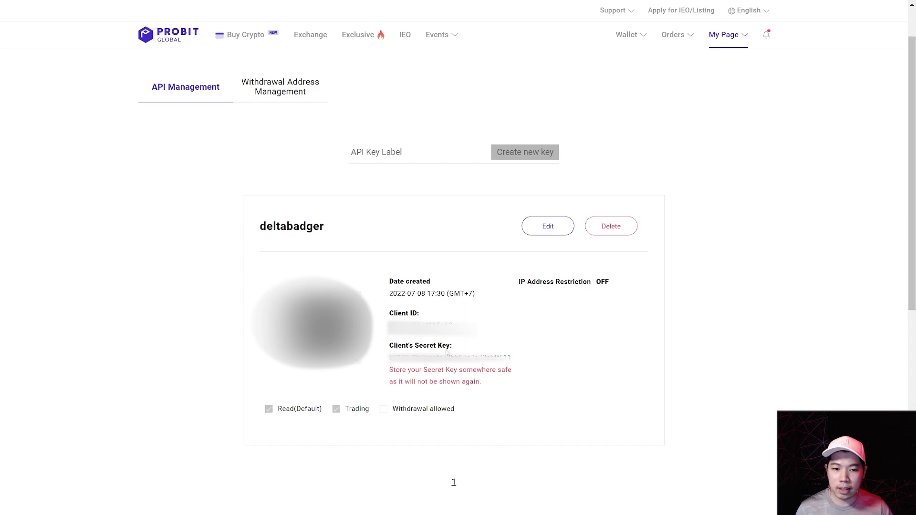
left_click(548, 232)
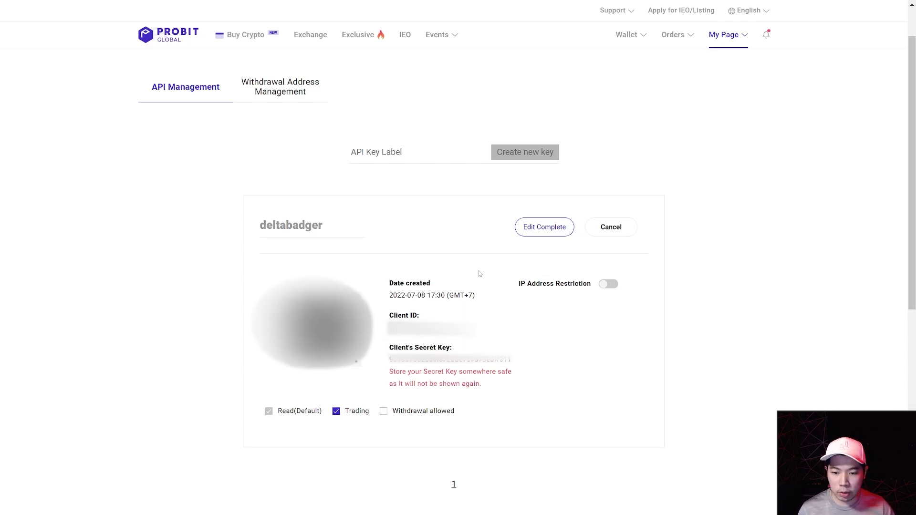
left_click(602, 228)
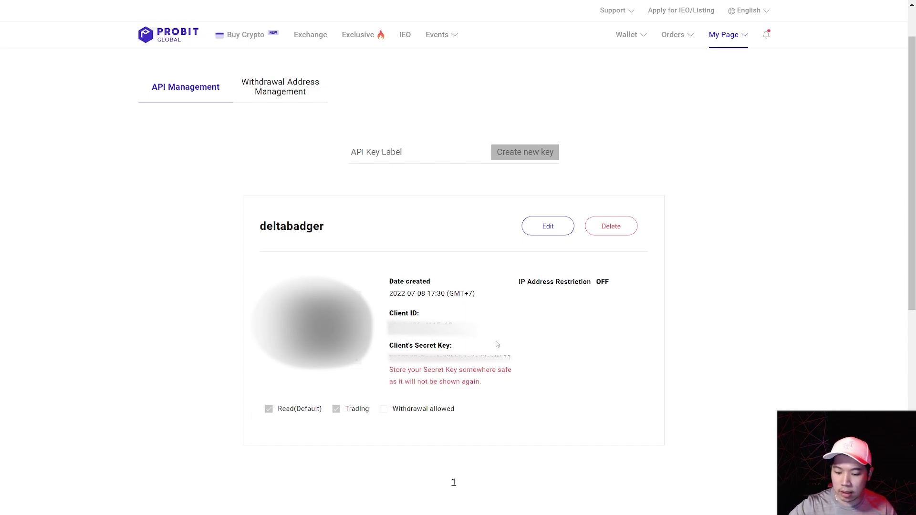
Step: Switch back to Deltabadger's bot schedule and choose Buy as the order type
key("alt+Tab")
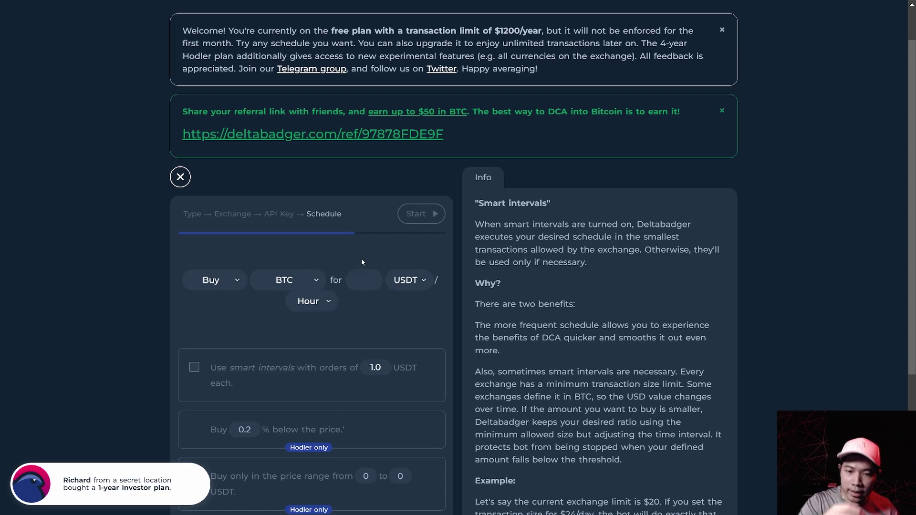
scroll(330, 228, "down", 1)
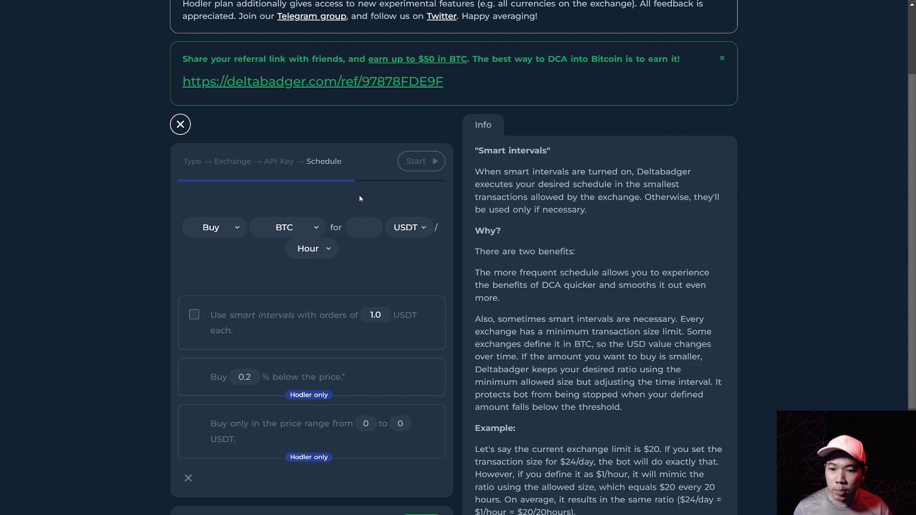
left_click(238, 227)
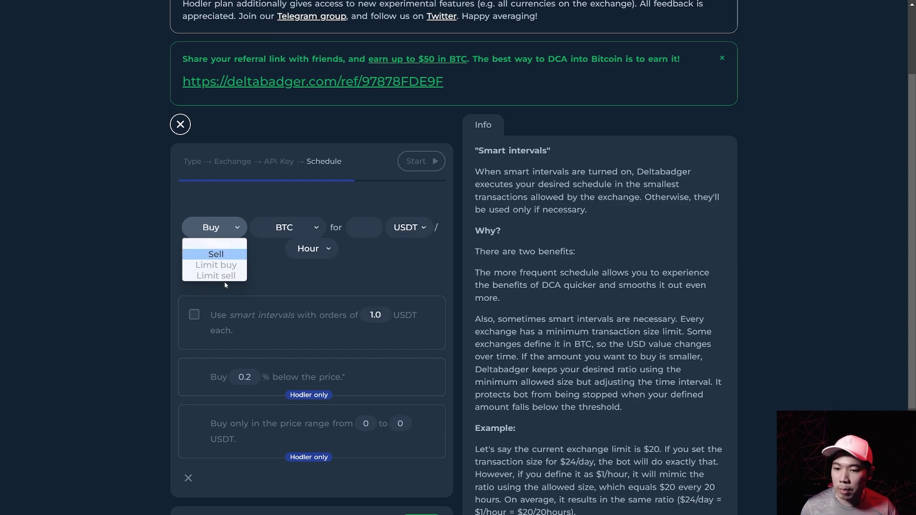
left_click(220, 245)
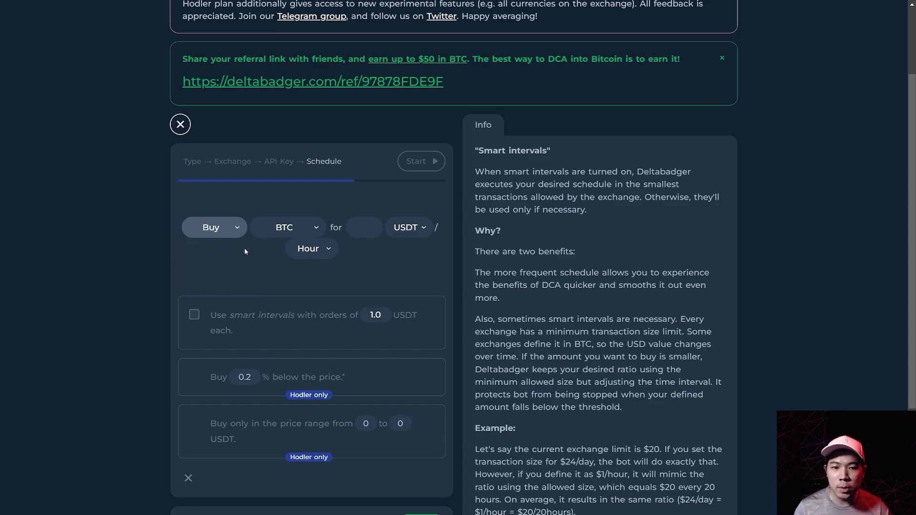
Step: Browse the coins available for the bot and leave the list with BTC selected
left_click(315, 229)
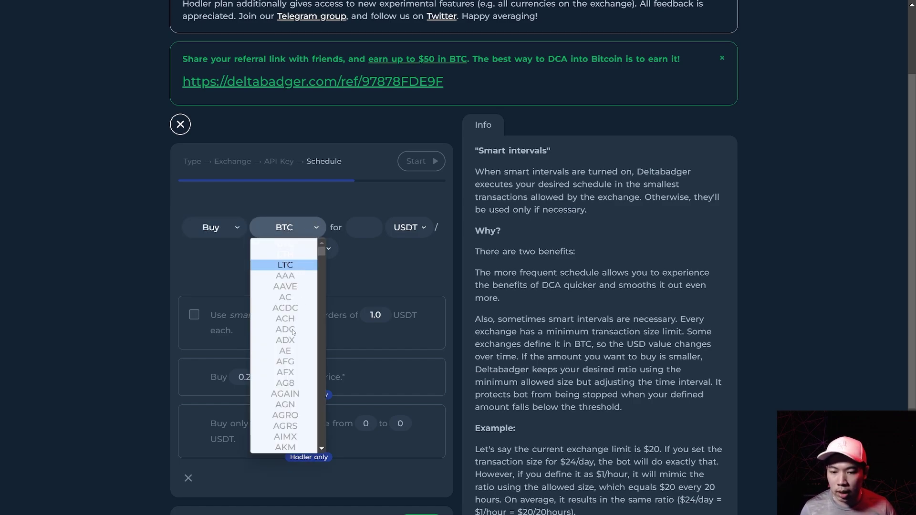
scroll(318, 259, "down", 20)
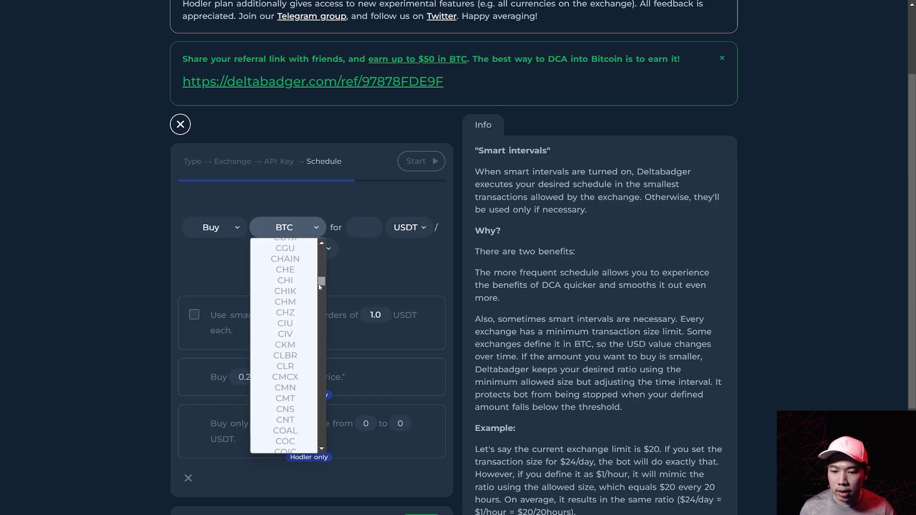
scroll(319, 257, "up", 20)
scroll(319, 256, "up", 5)
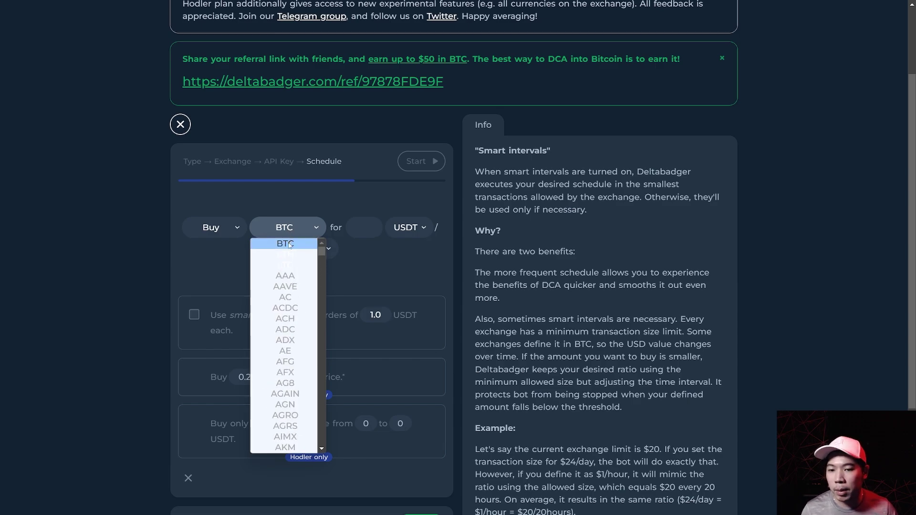
left_click(359, 258)
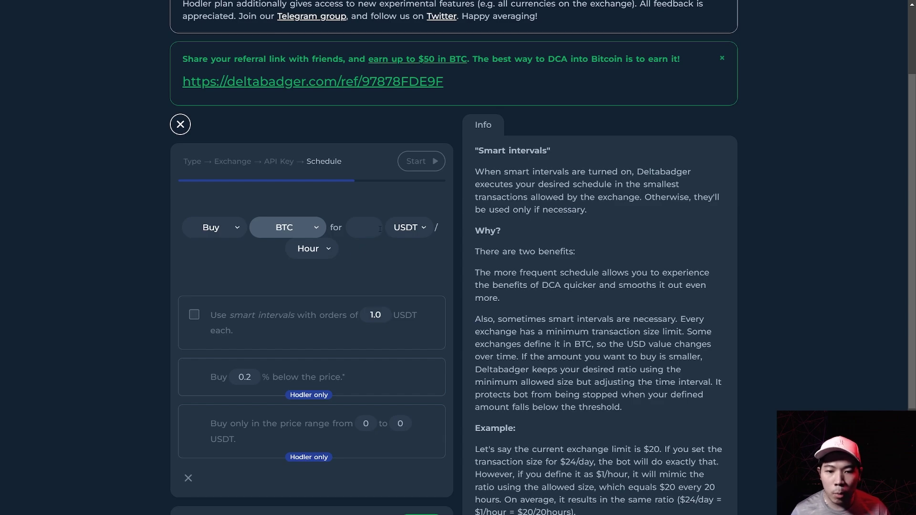
Step: Set the bot's BTC purchase to 10 USDT per Day
left_click(354, 225)
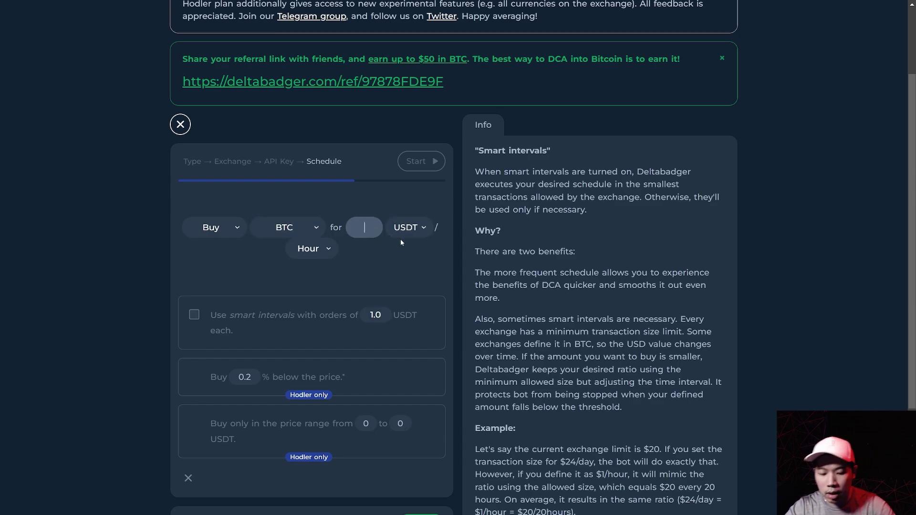
type("10")
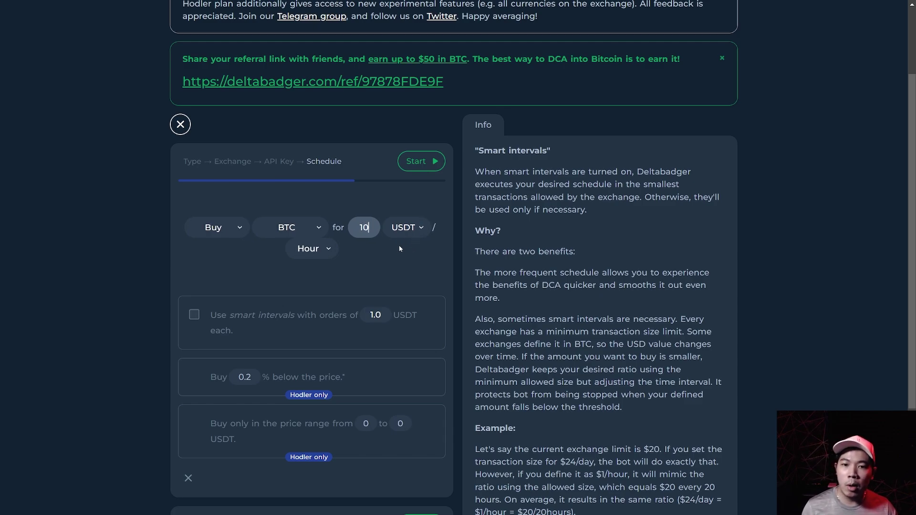
left_click(328, 251)
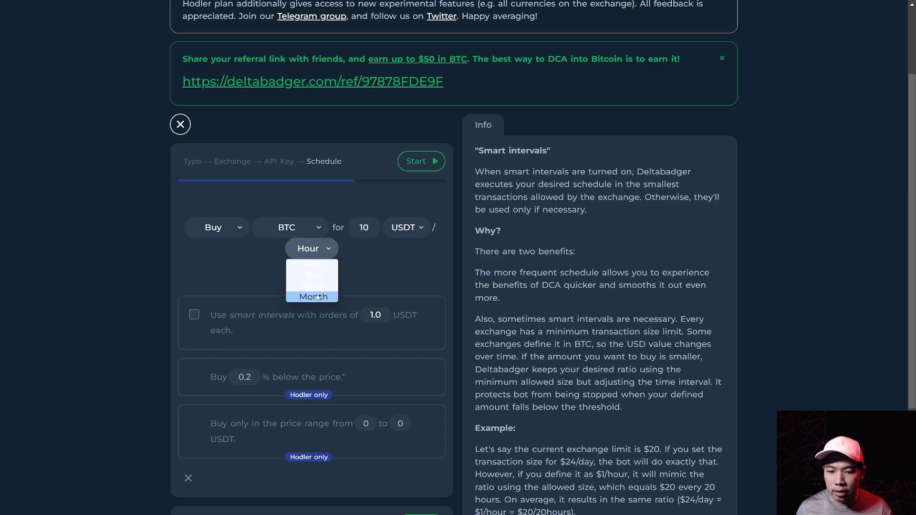
left_click(329, 276)
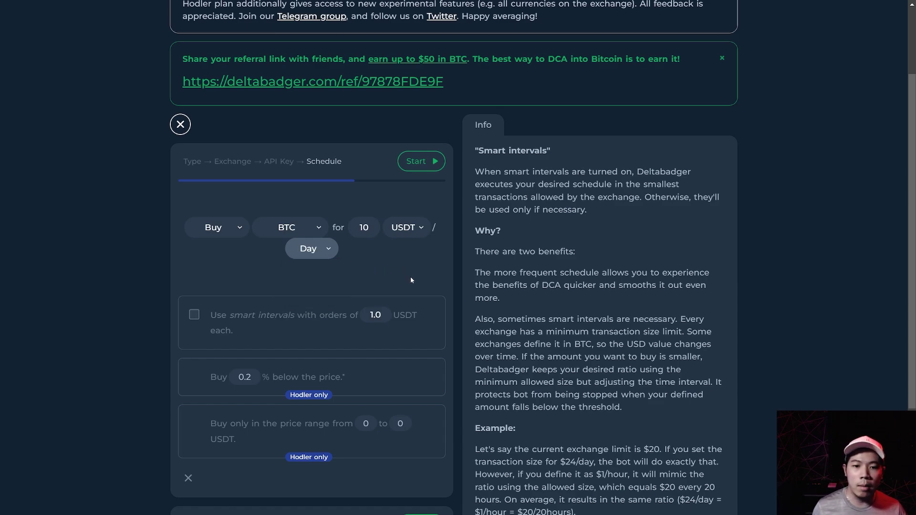
left_click(323, 252)
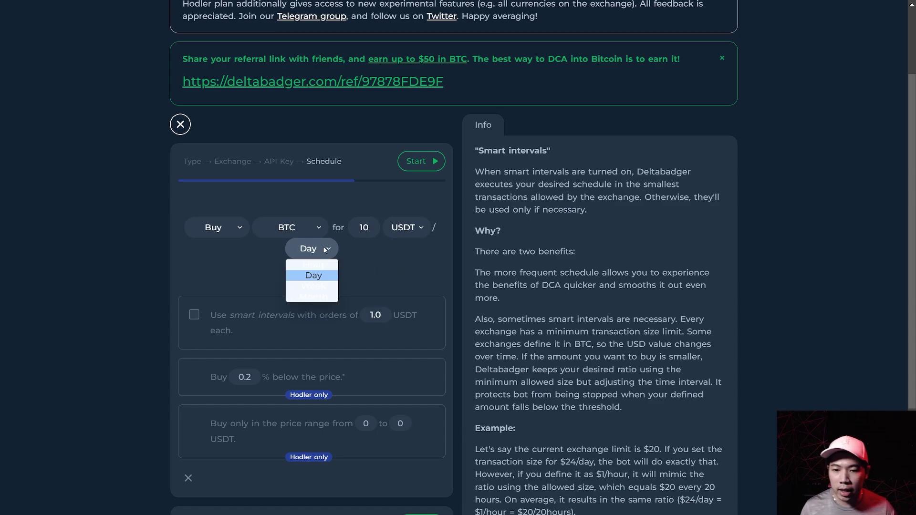
Step: Review the bot's smart interval and price options, open the plan upgrade page from the Hodler-only condition, and exit full-screen view
scroll(408, 248, "down", 1)
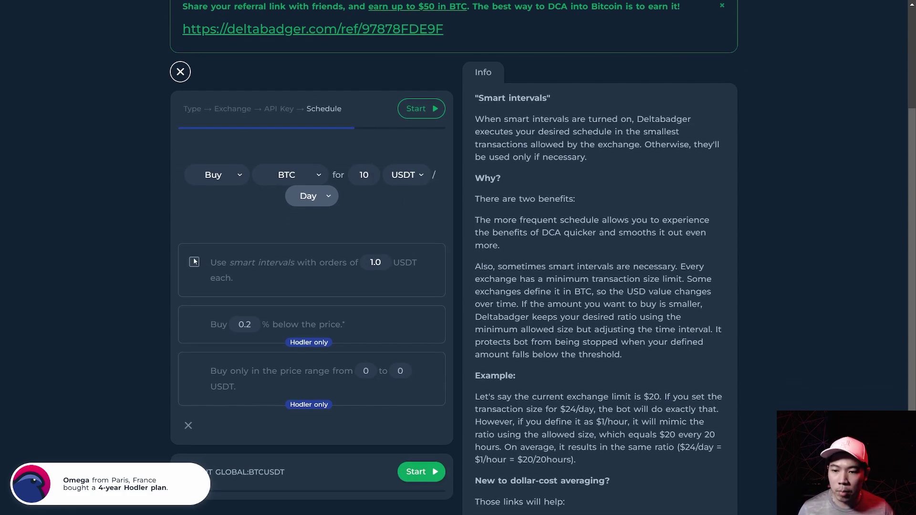
scroll(318, 245, "down", 1)
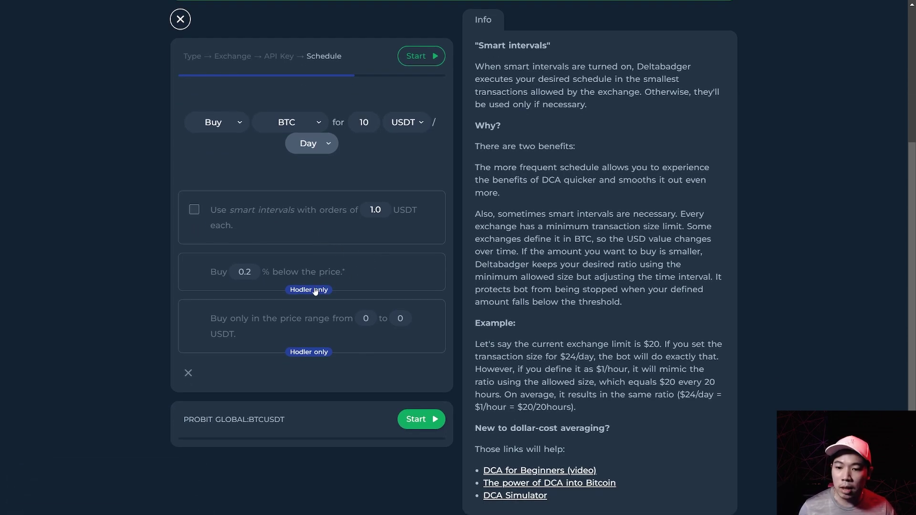
left_click(357, 274)
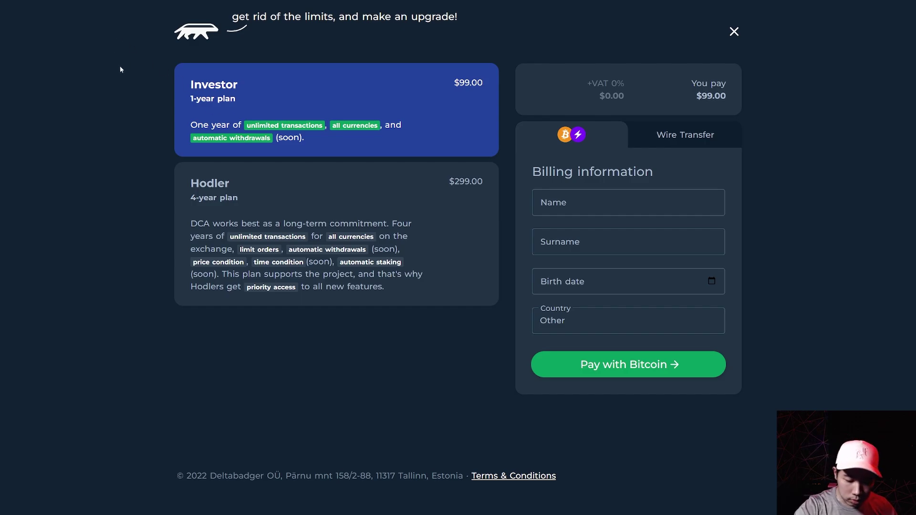
key("F11")
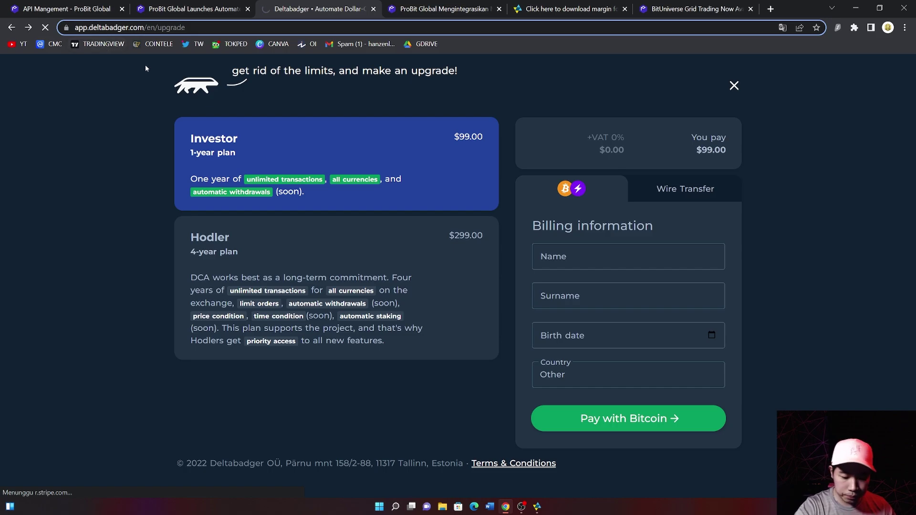
Step: Return to the Deltabadger bot page in full-screen view and review the bot's schedule, order log, and the free-plan and referral notices
key("F11")
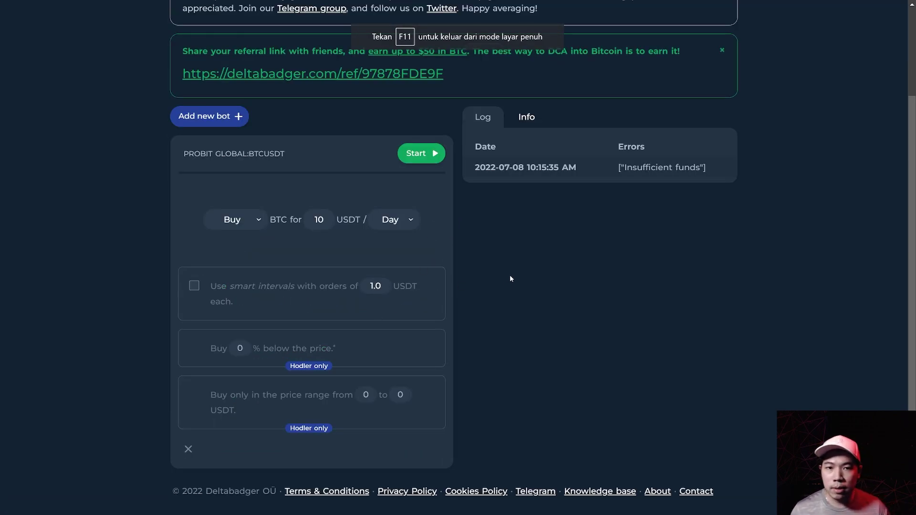
scroll(510, 275, "up", 2)
scroll(522, 290, "down", 1)
scroll(493, 312, "down", 1)
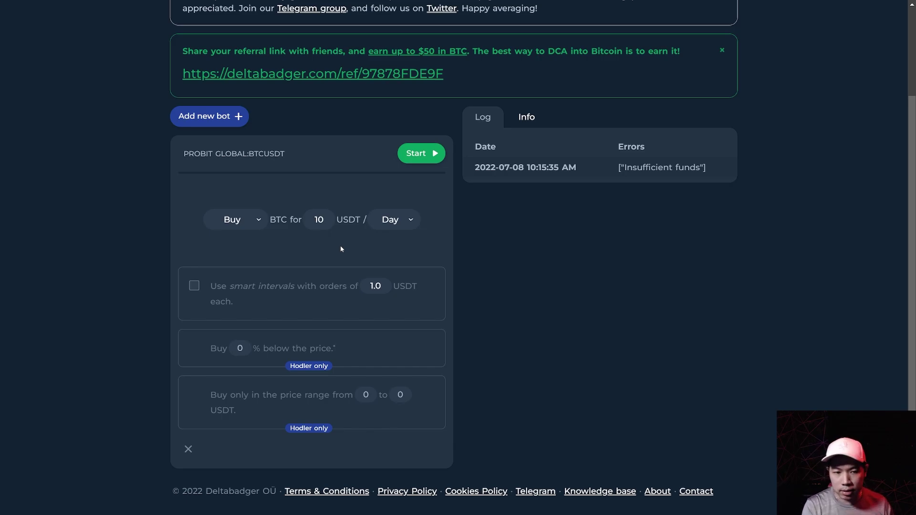
scroll(359, 236, "up", 3)
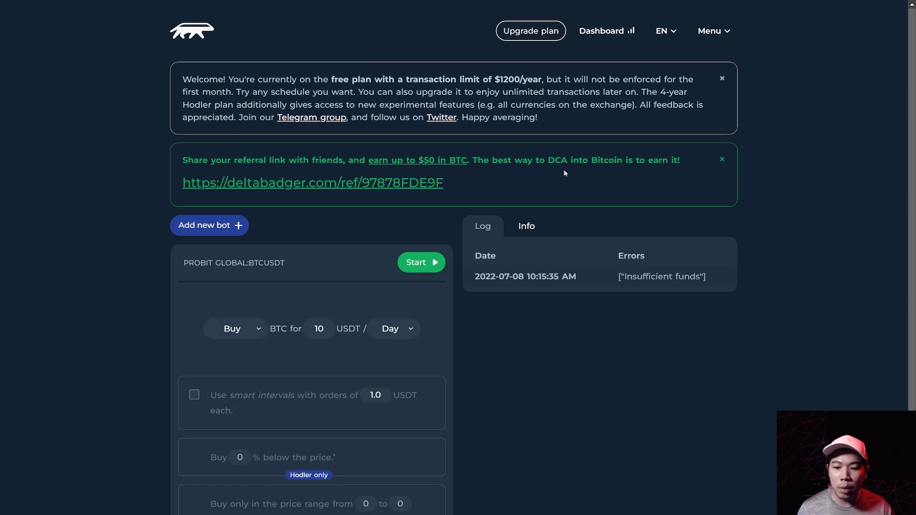
scroll(262, 331, "down", 2)
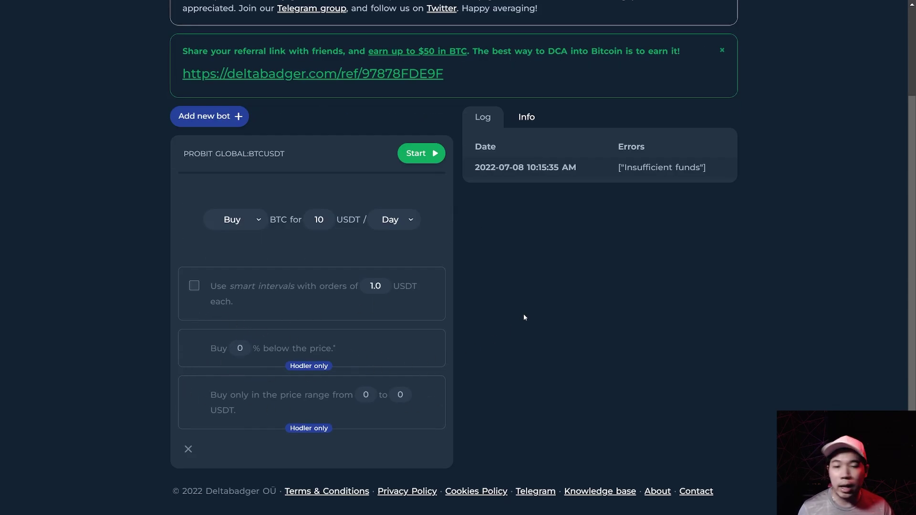
scroll(525, 315, "up", 2)
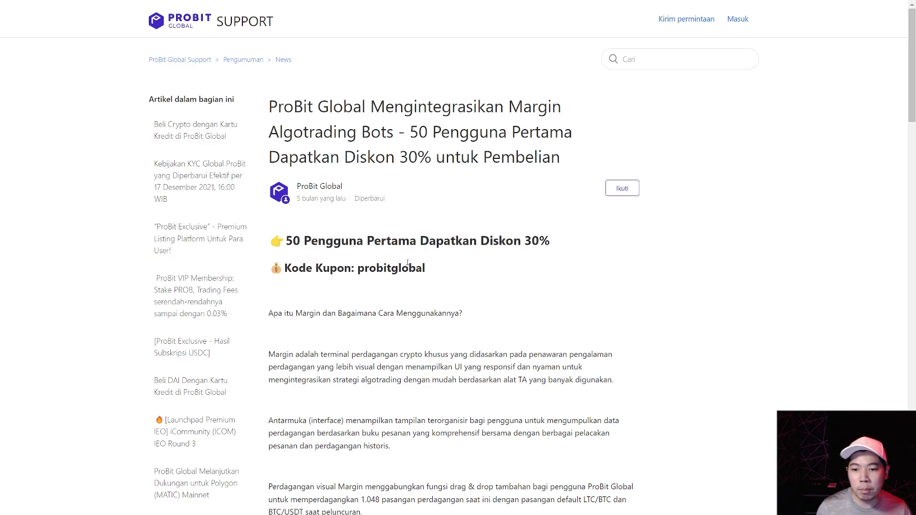
Step: Switch to the ProBit Global support article on Margin algotrading bots and read its introduction and Python strategy section
scroll(434, 243, "down", 4)
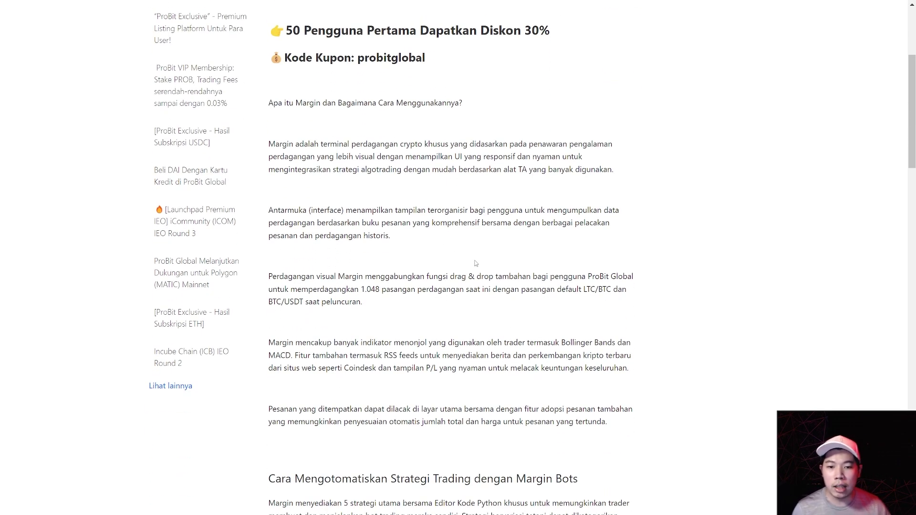
scroll(497, 245, "down", 4)
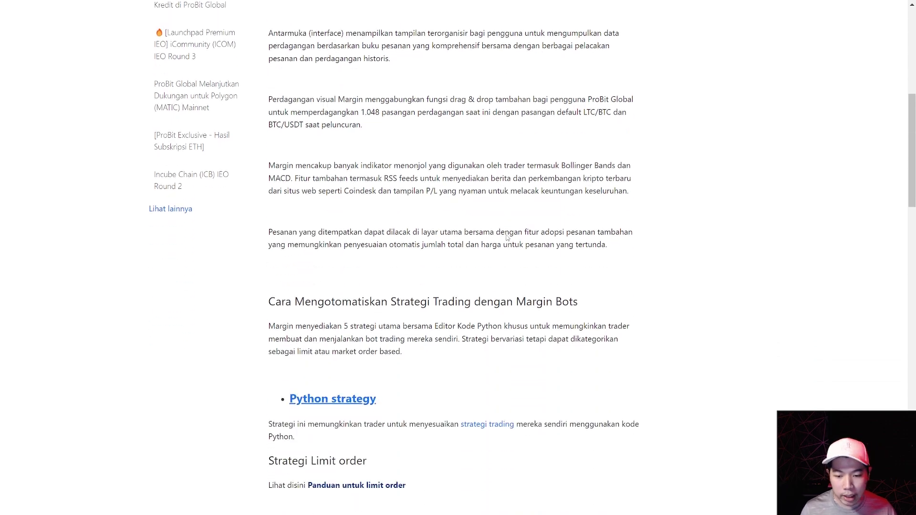
scroll(509, 236, "down", 1)
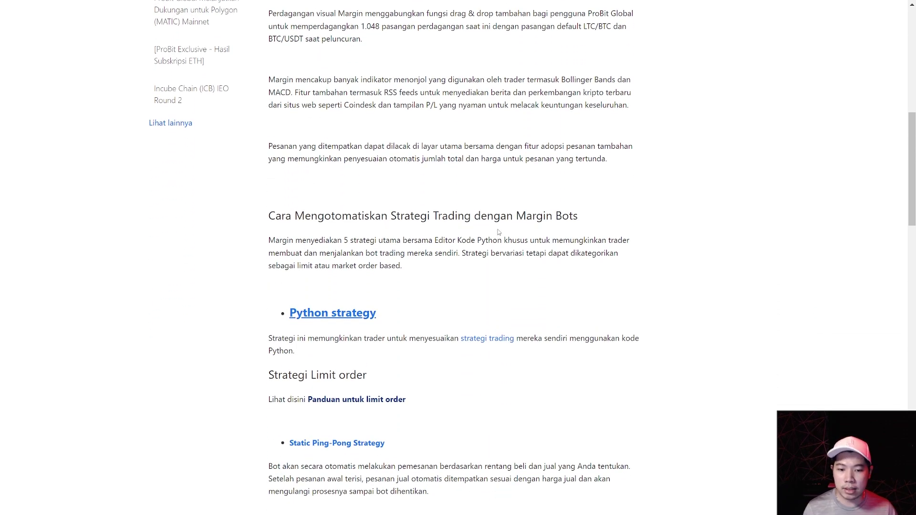
scroll(500, 232, "down", 2)
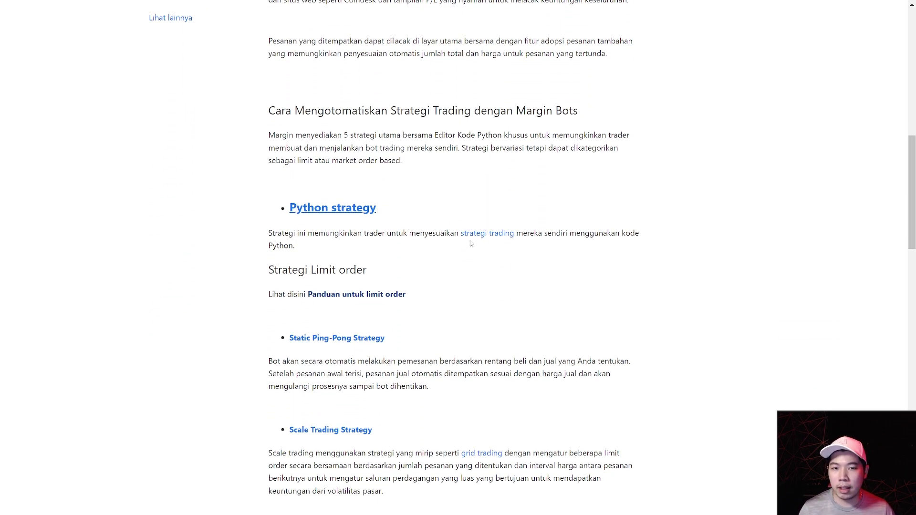
scroll(489, 242, "up", 2)
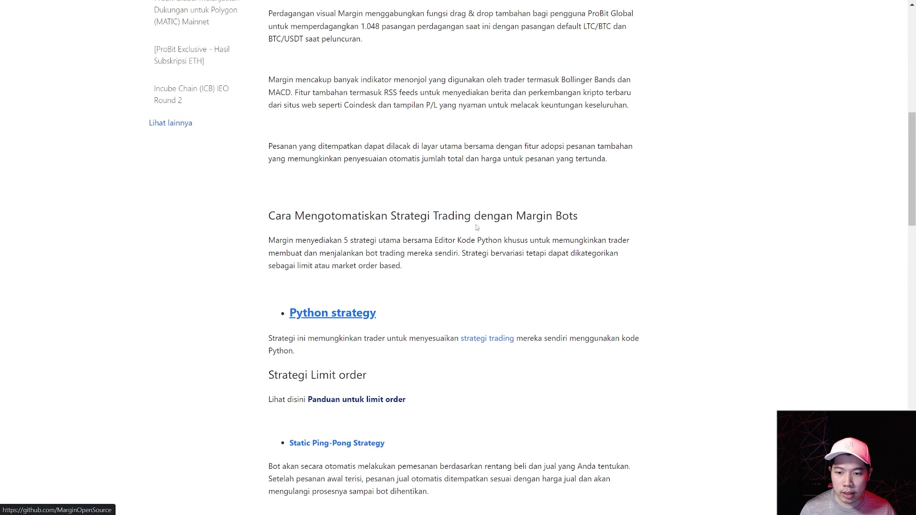
scroll(496, 208, "down", 3)
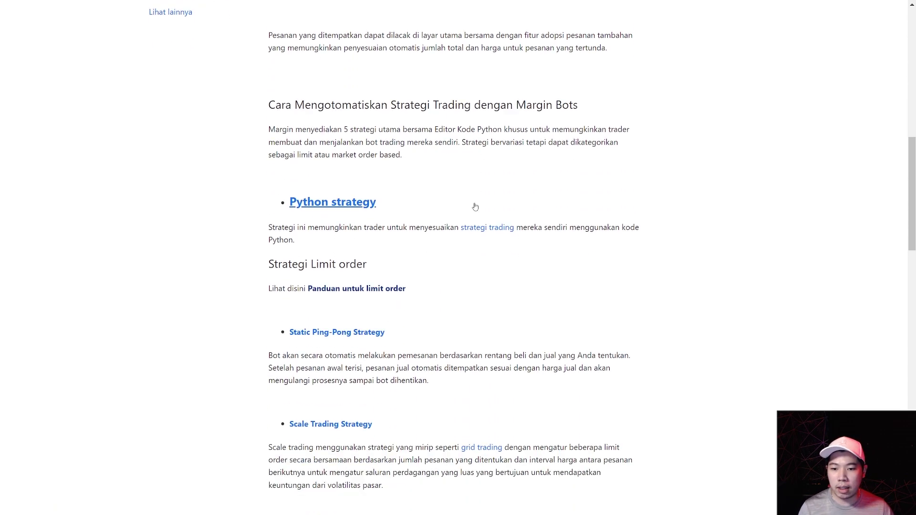
Step: Examine the article's limit order strategies (Static Ping-Pong, Scale Trading, Margin maker) and market order strategies (Bollinger Band, EMA Crossover)
scroll(403, 210, "down", 2)
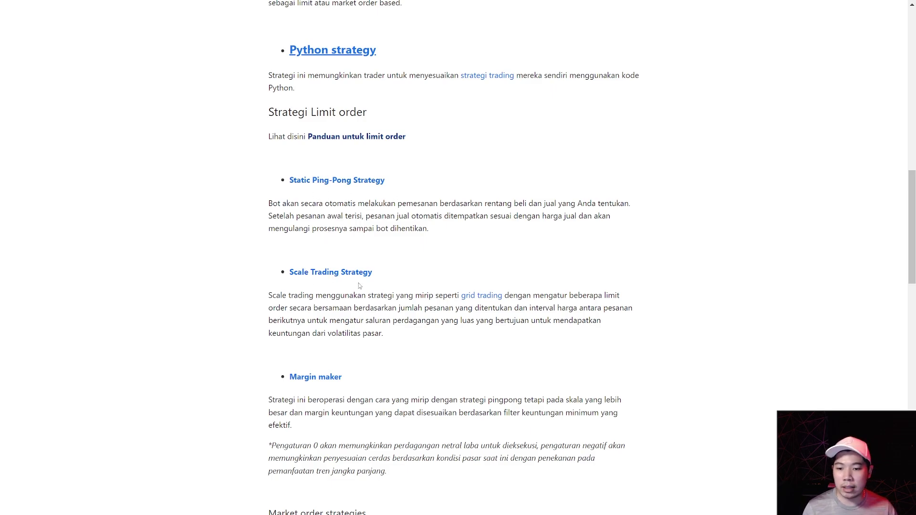
scroll(336, 324, "down", 3)
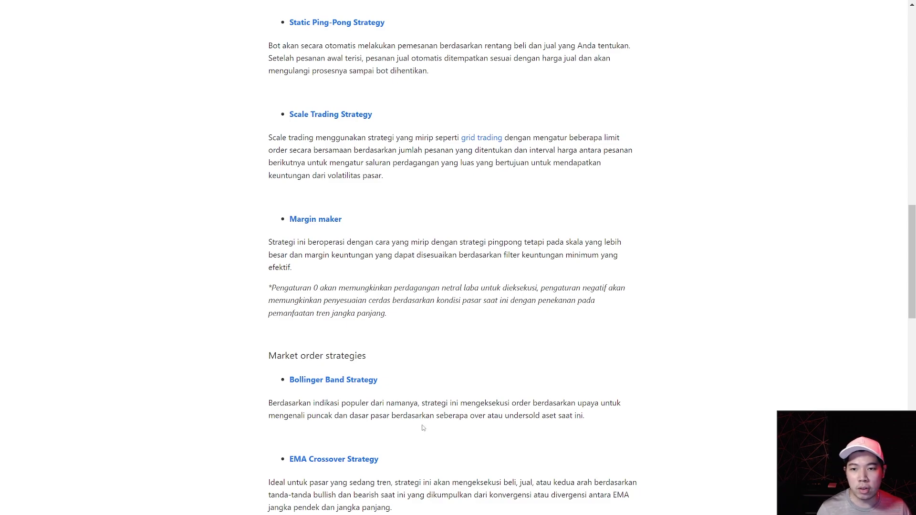
scroll(442, 395, "up", 3)
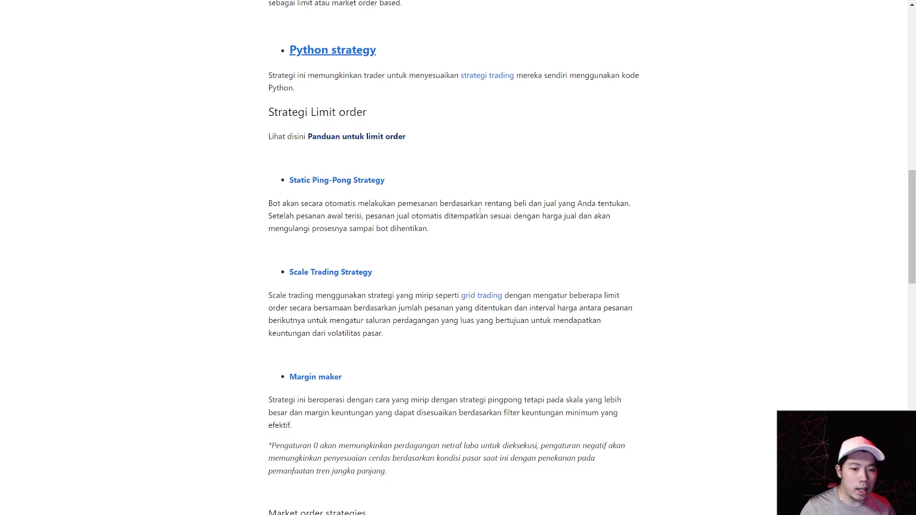
scroll(387, 220, "down", 1)
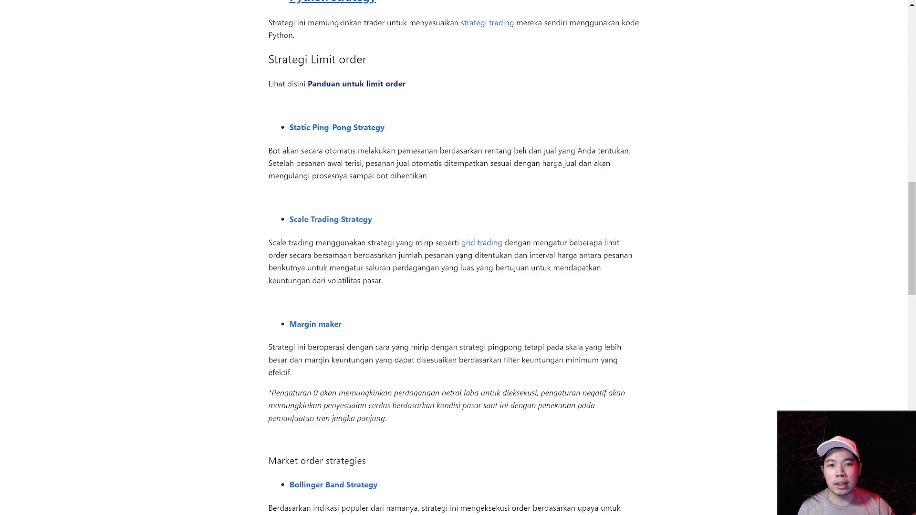
scroll(461, 258, "down", 2)
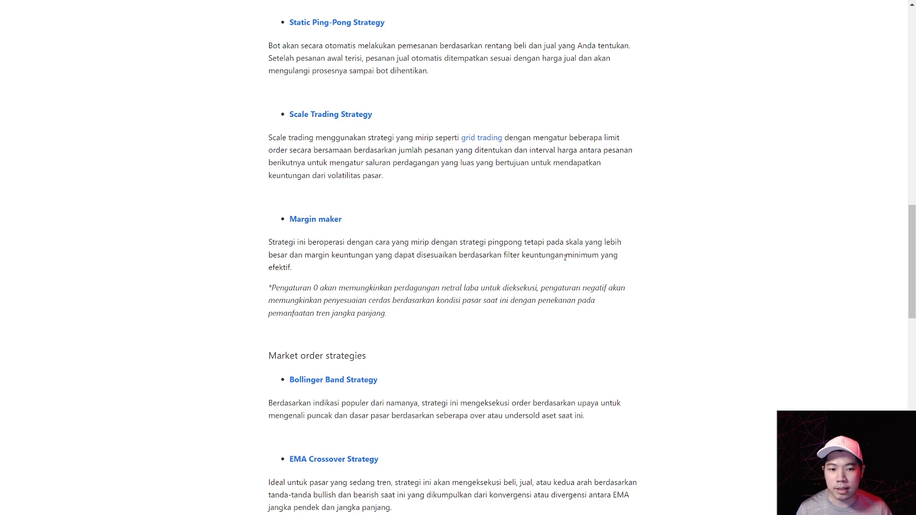
scroll(486, 237, "down", 2)
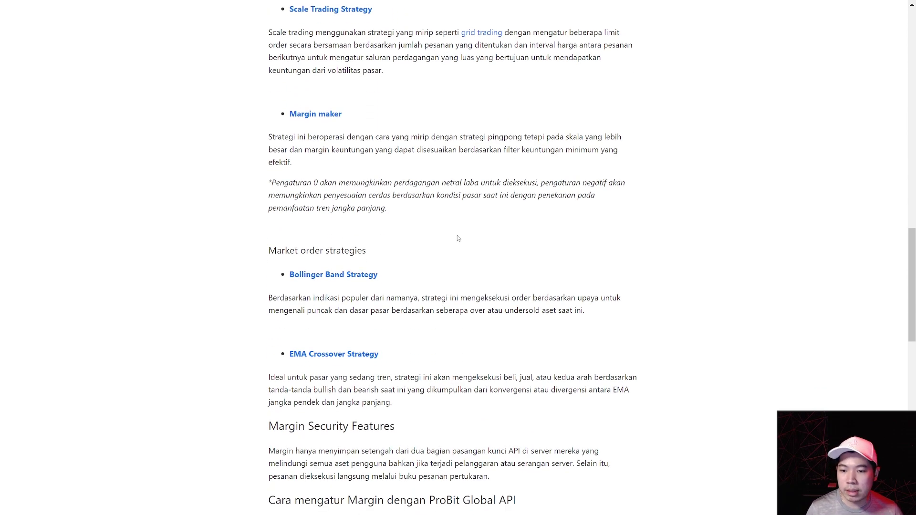